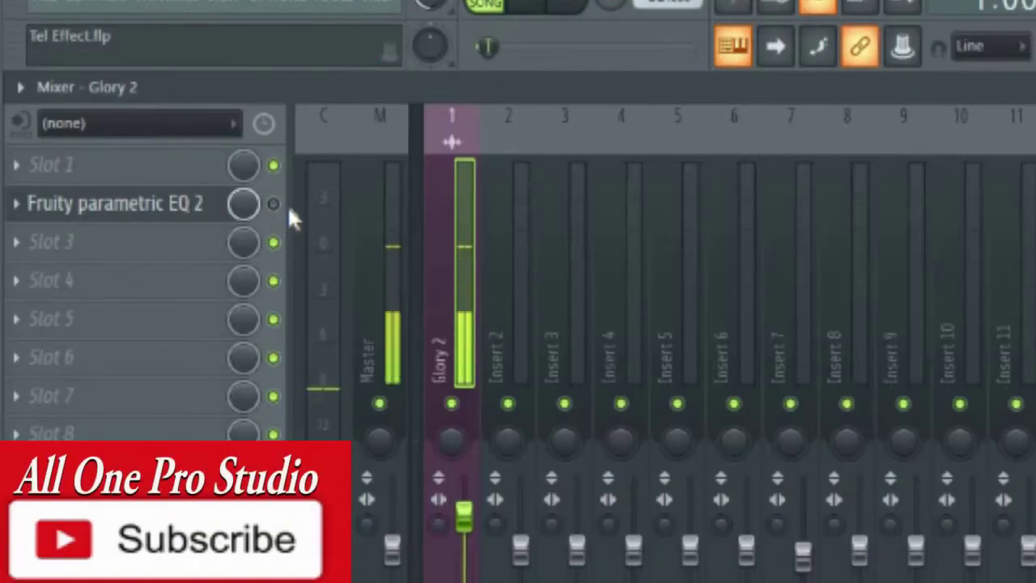
Select the Glory 2 mixer track and open its Fruity parametric EQ 2 plugin.
click(278, 206)
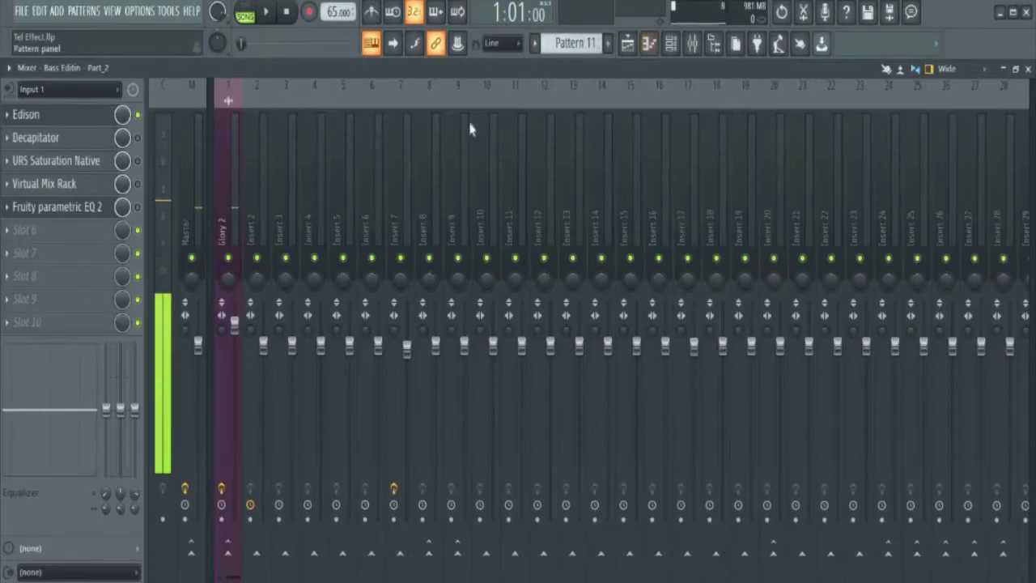
click(231, 195)
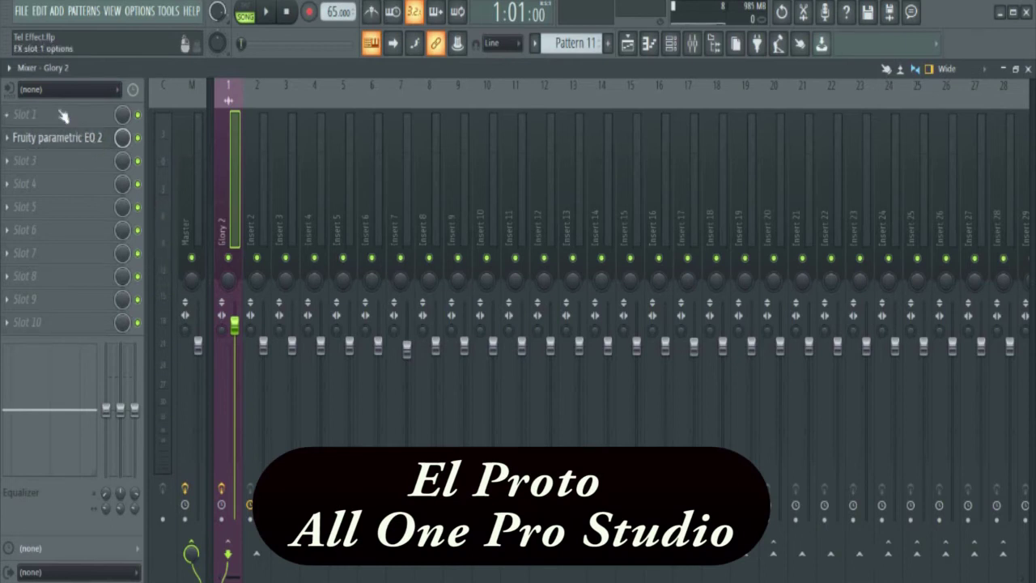
click(33, 138)
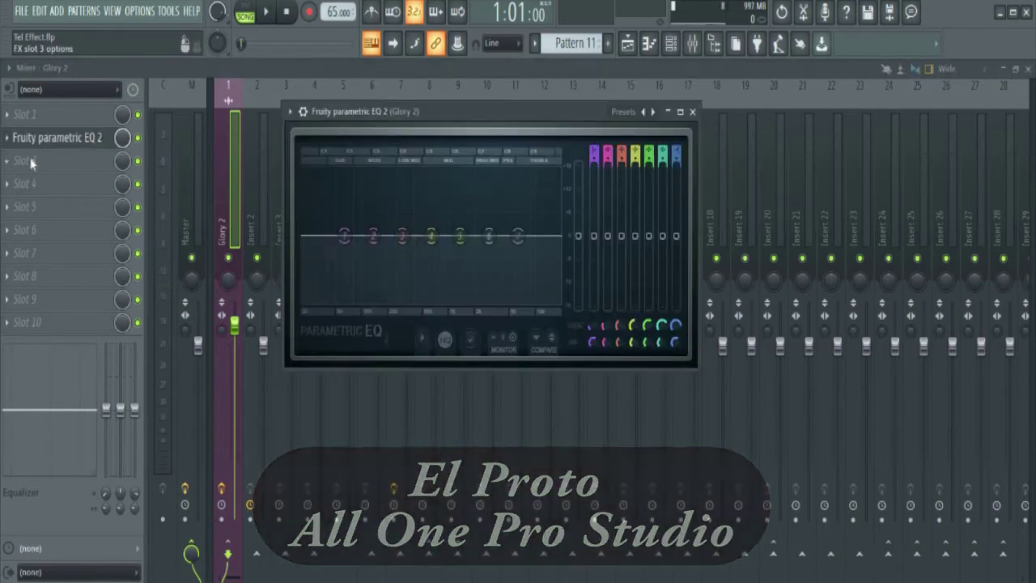
click(48, 163)
click(49, 164)
click(46, 163)
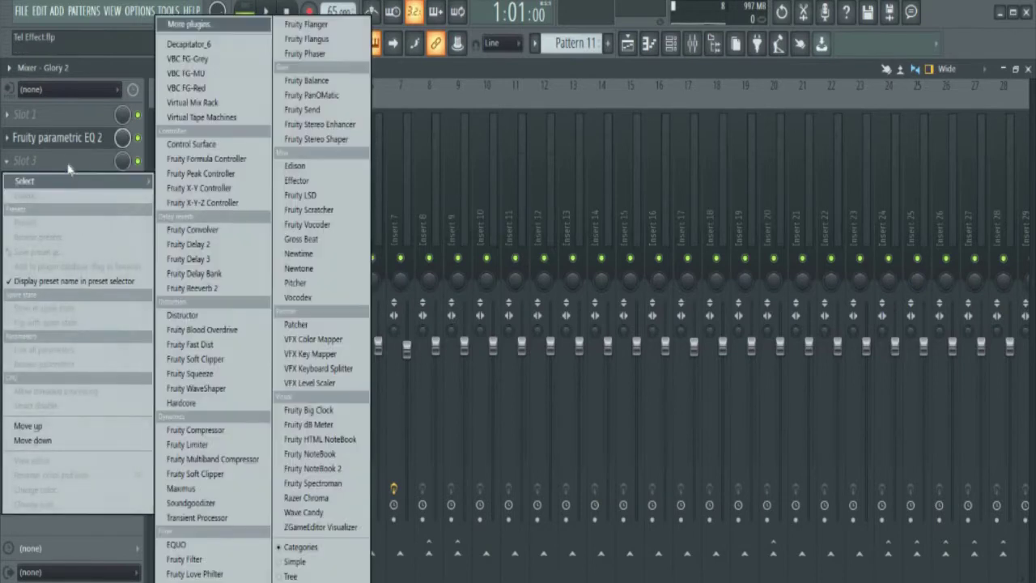
click(68, 164)
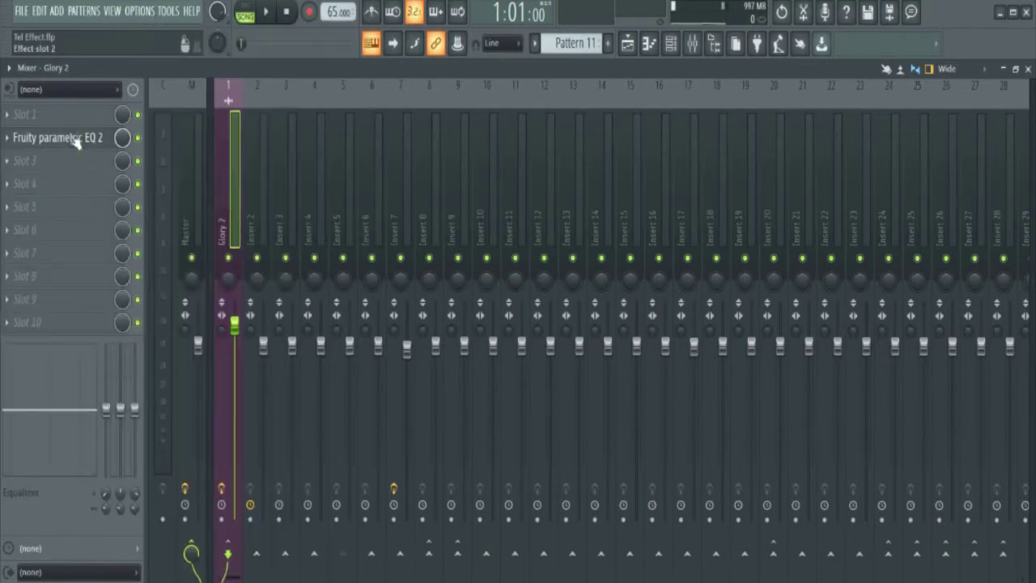
Reopen Fruity parametric EQ 2 on Glory 2, play the song briefly with the flat curve, and pause it.
click(77, 141)
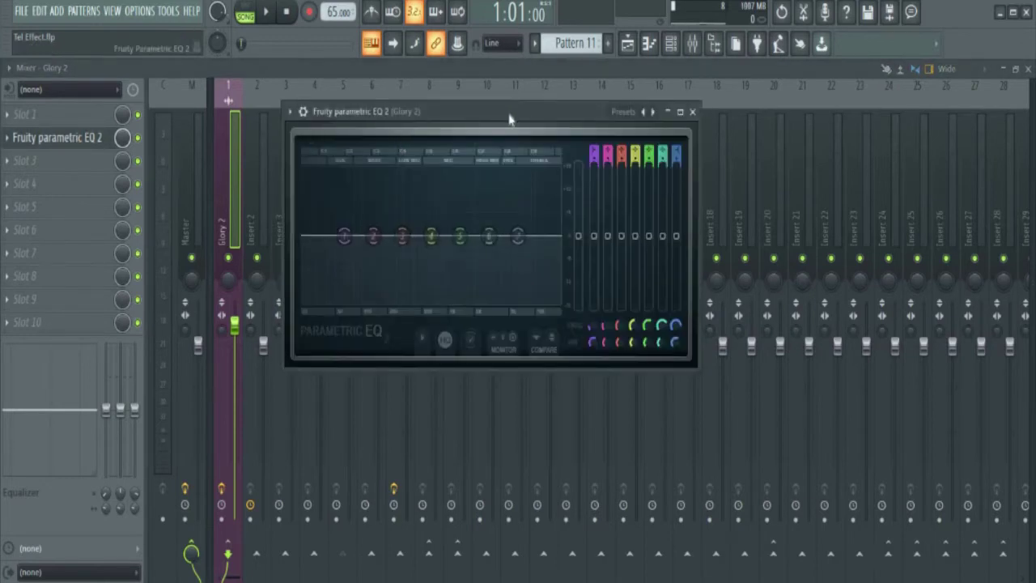
click(264, 17)
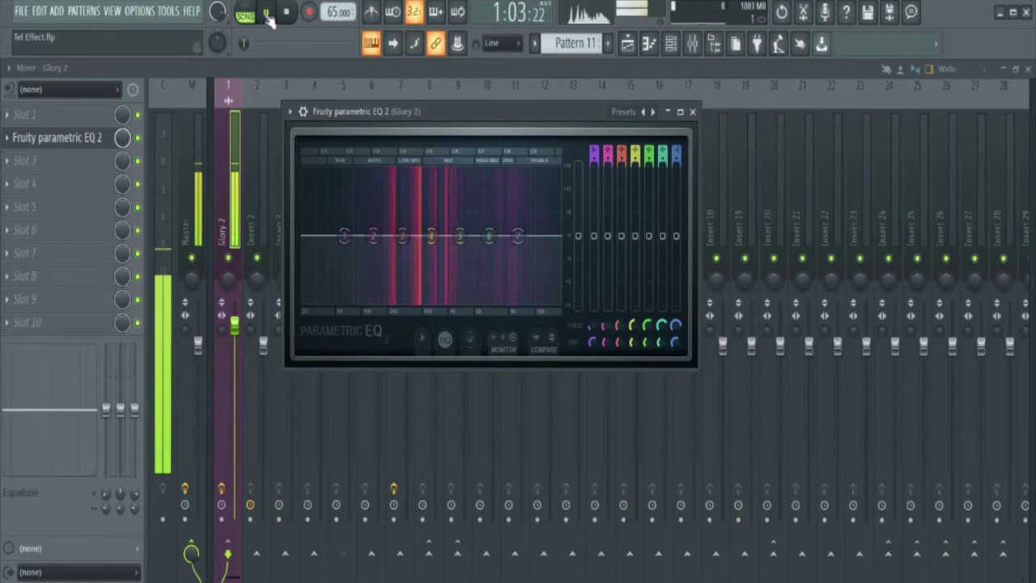
click(268, 17)
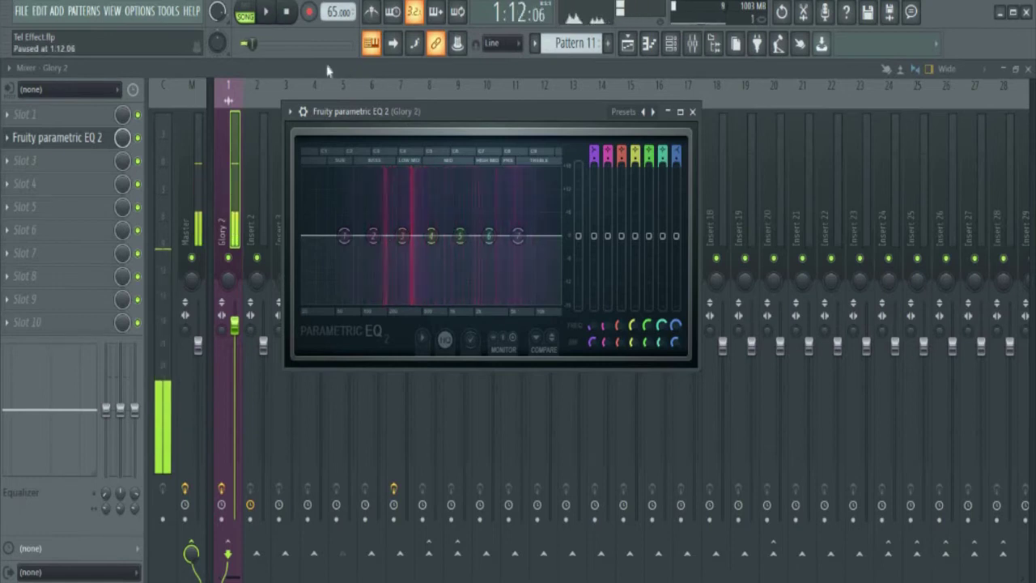
Load the Old Telephone preset in Fruity parametric EQ 2 and audition it by playing and stopping the song.
click(291, 115)
mouse_move(334, 182)
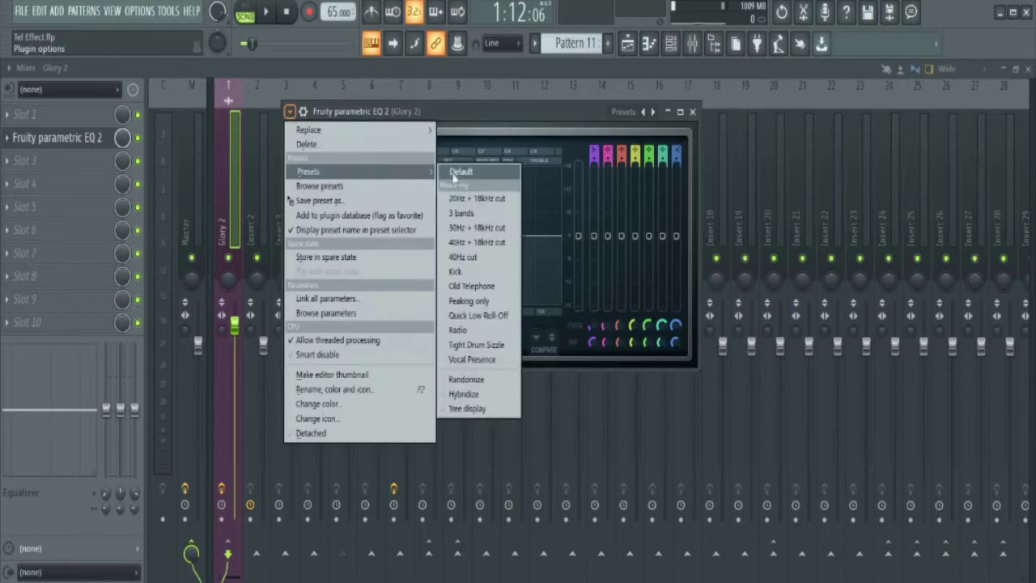
click(485, 289)
click(269, 17)
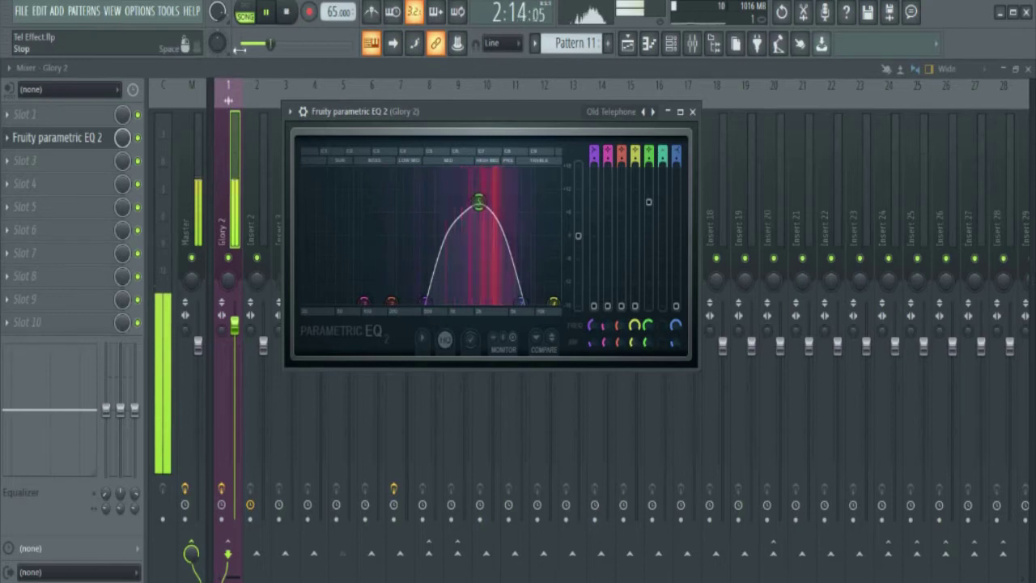
click(286, 16)
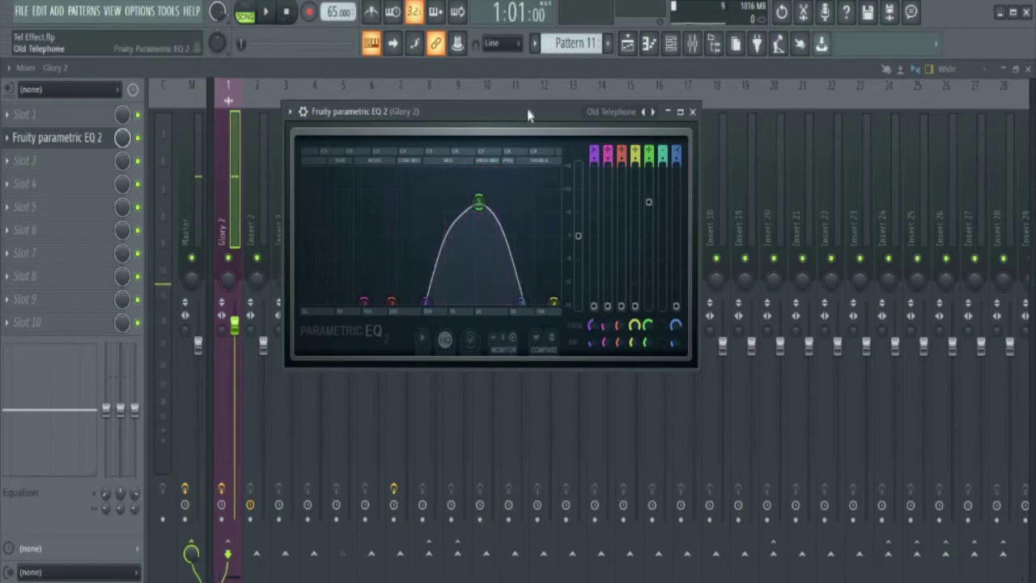
Check the Glory 2 clip in the playlist, return to the mixer, and reset Fruity parametric EQ 2 with the Default preset.
key(F5)
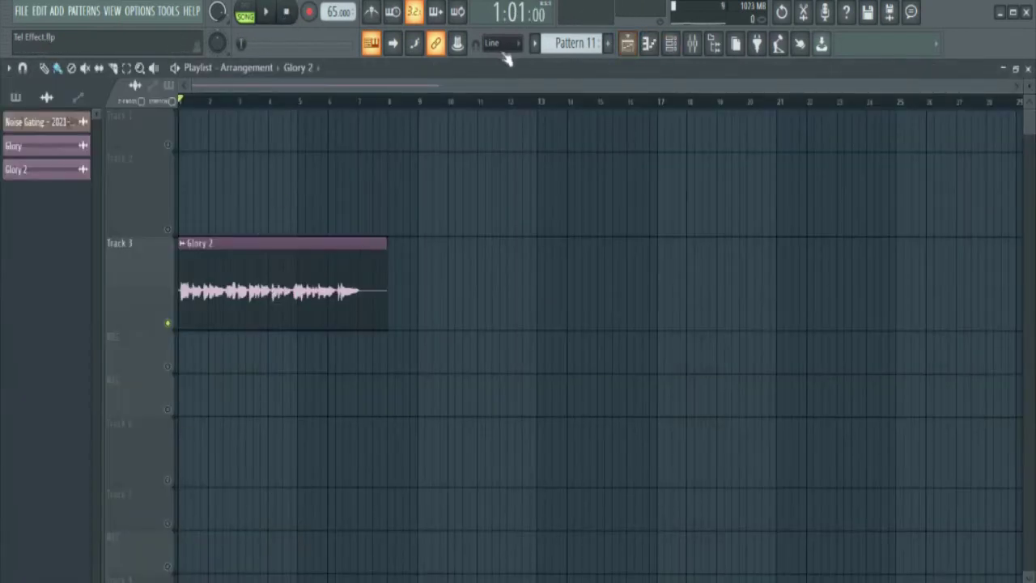
click(699, 46)
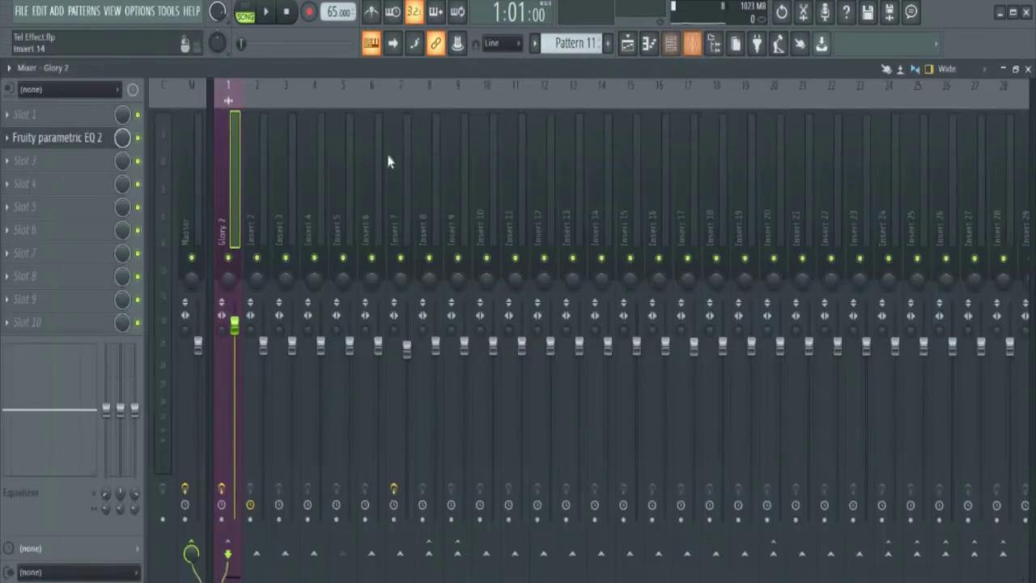
click(85, 142)
drag(403, 112, 345, 101)
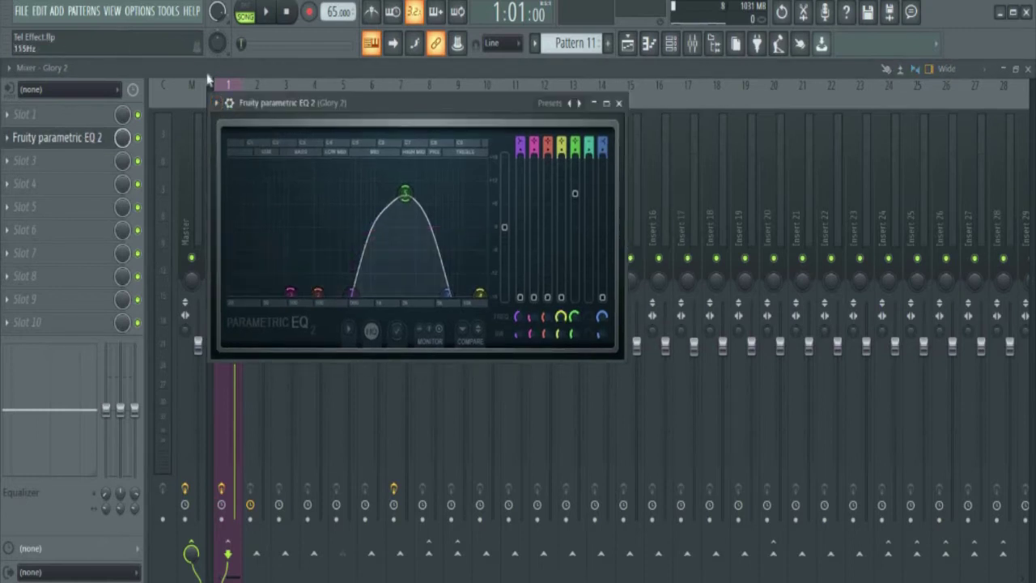
click(216, 103)
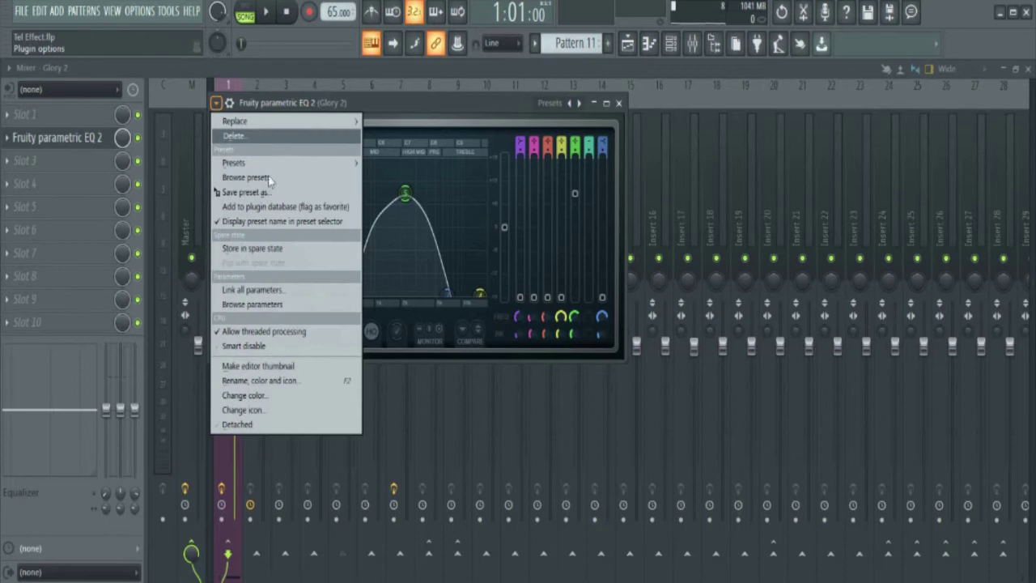
mouse_move(275, 162)
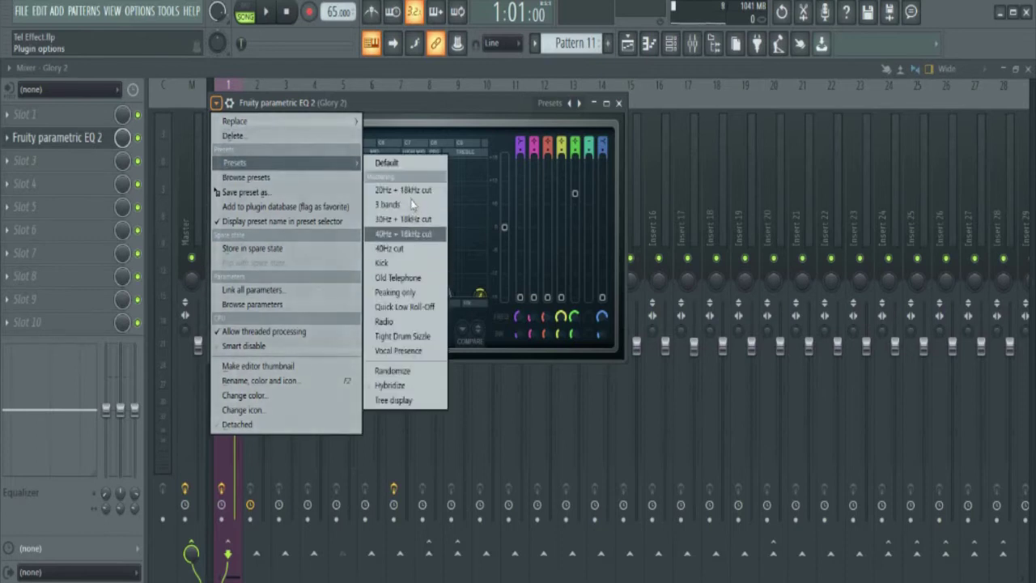
click(409, 165)
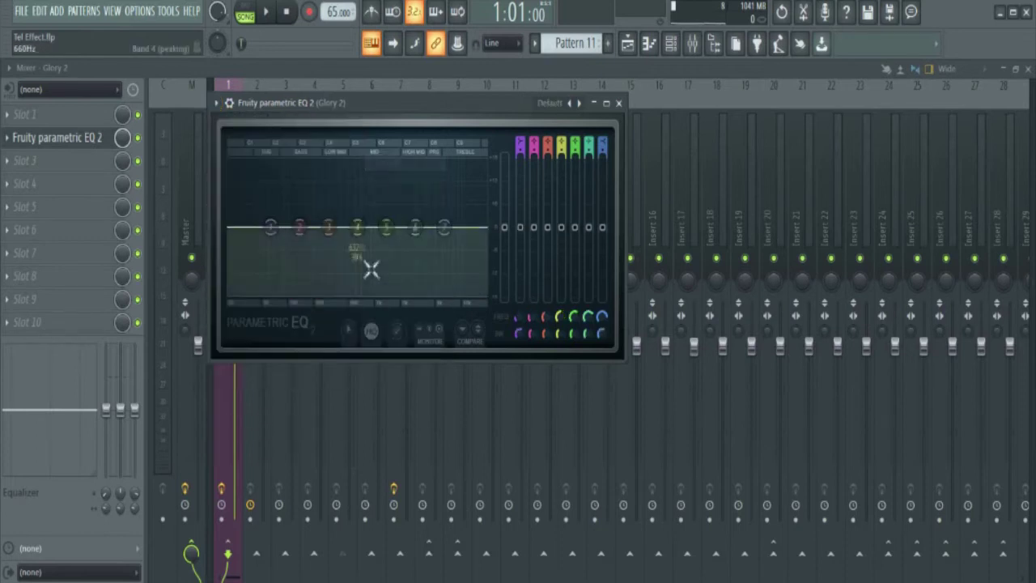
Pull EQ bands 1 and 7 fully down and inward to cut the lows and highs around the mid range.
drag(270, 227, 351, 292)
right_click(278, 235)
click(277, 232)
mouse_move(443, 227)
mouse_down()
mouse_move(462, 248)
mouse_move(459, 235)
mouse_up()
drag(468, 269, 446, 289)
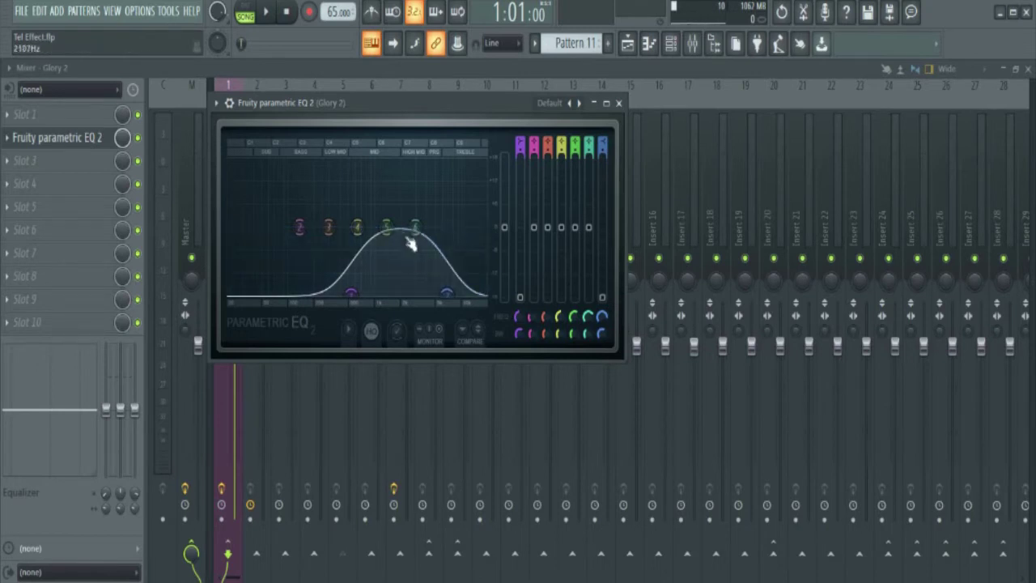
Boost peaking band 6 in the high mids, fine-tuning its frequency and gain during playback, and stop the song.
drag(415, 226, 424, 213)
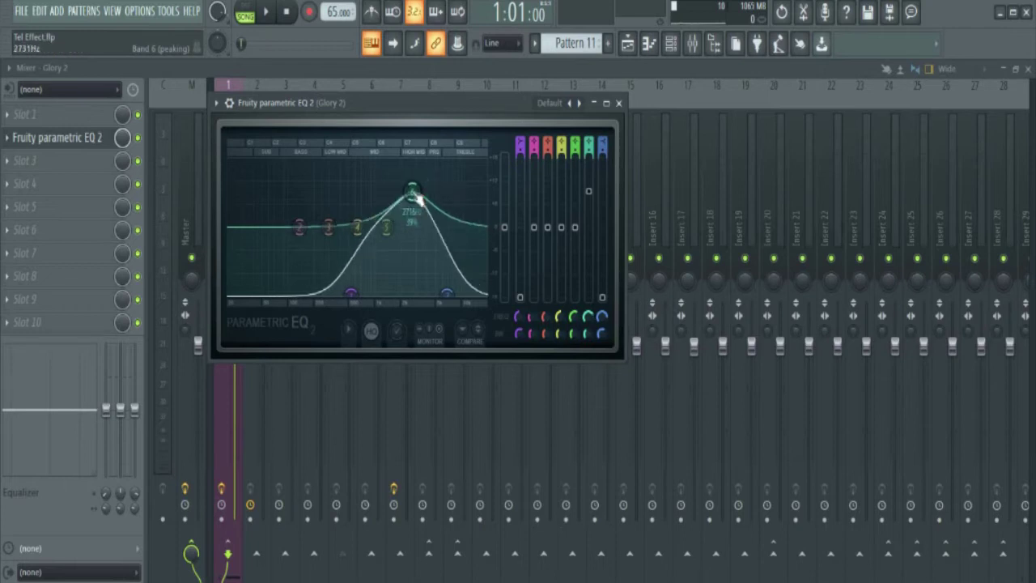
key(space)
drag(415, 195, 429, 168)
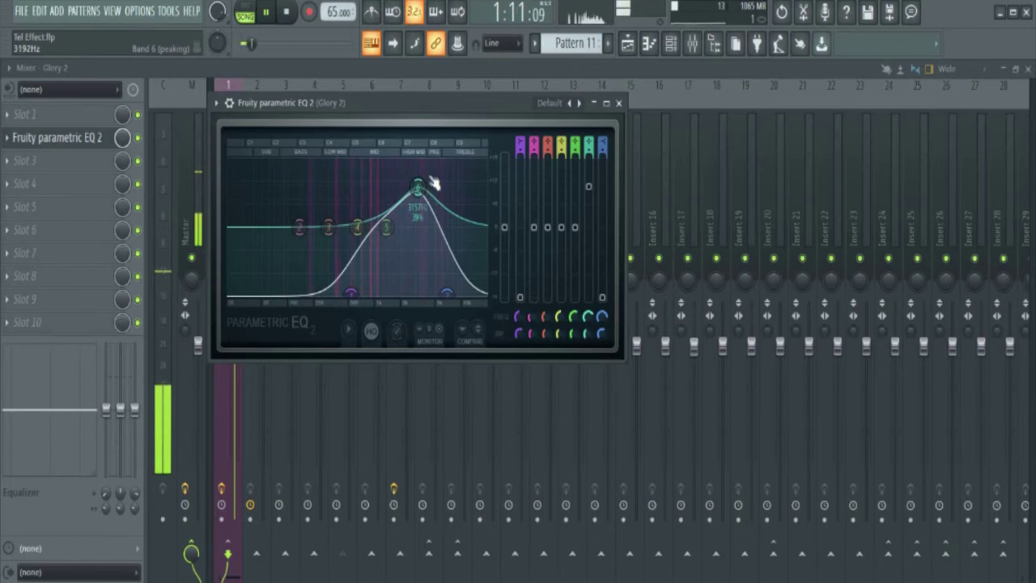
mouse_move(421, 186)
mouse_down()
mouse_move(347, 162)
mouse_move(410, 188)
mouse_up()
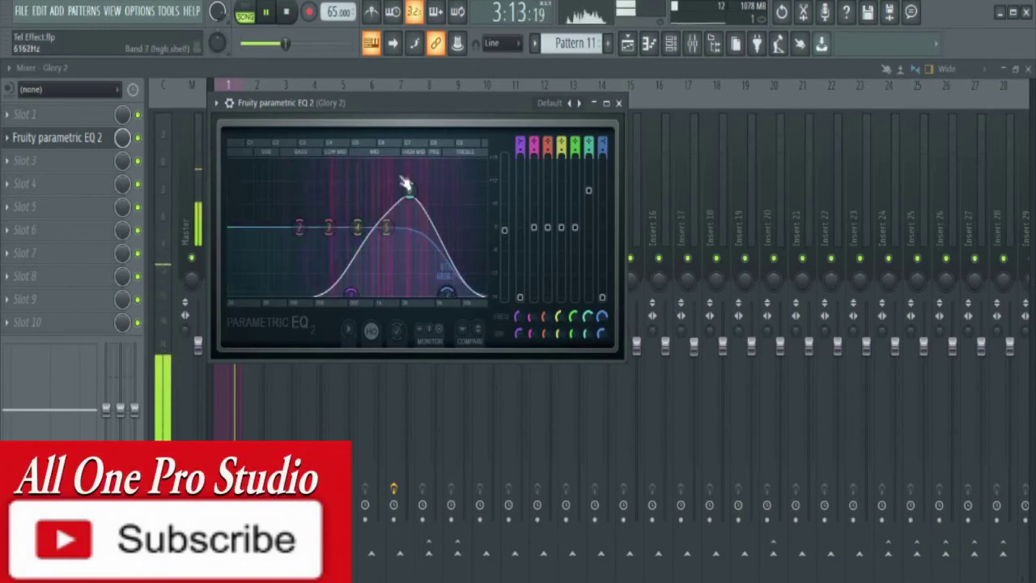
click(288, 13)
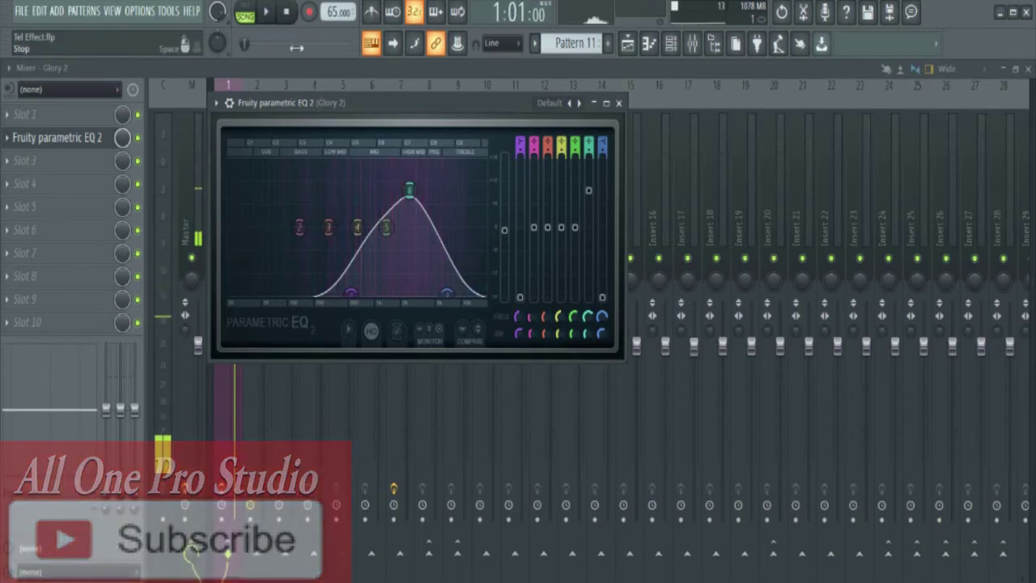
Lower band 2 in the bass and band 5 in the far treble, and shift band 1 up to about 861 Hz.
drag(299, 228, 274, 259)
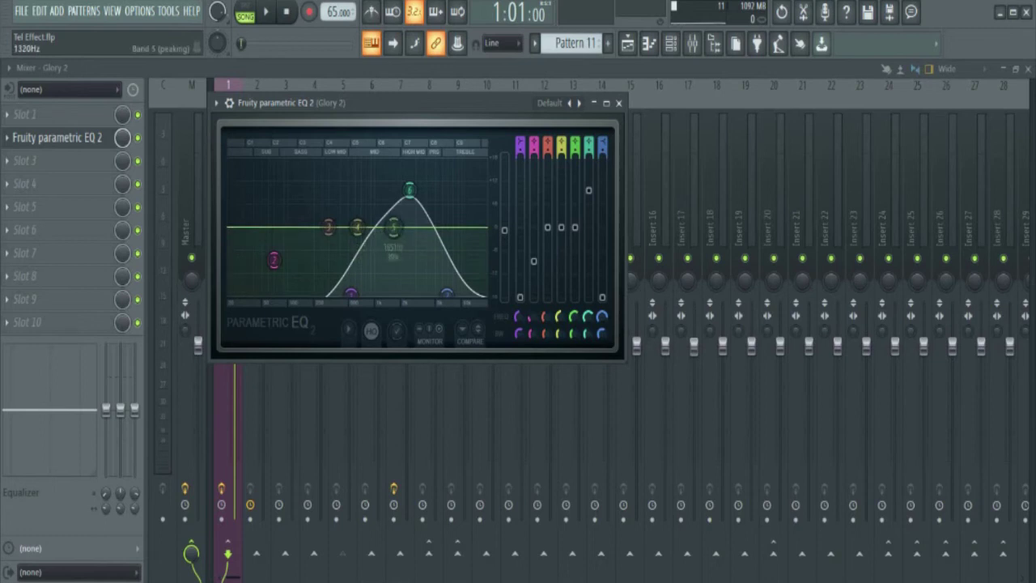
drag(457, 226, 483, 281)
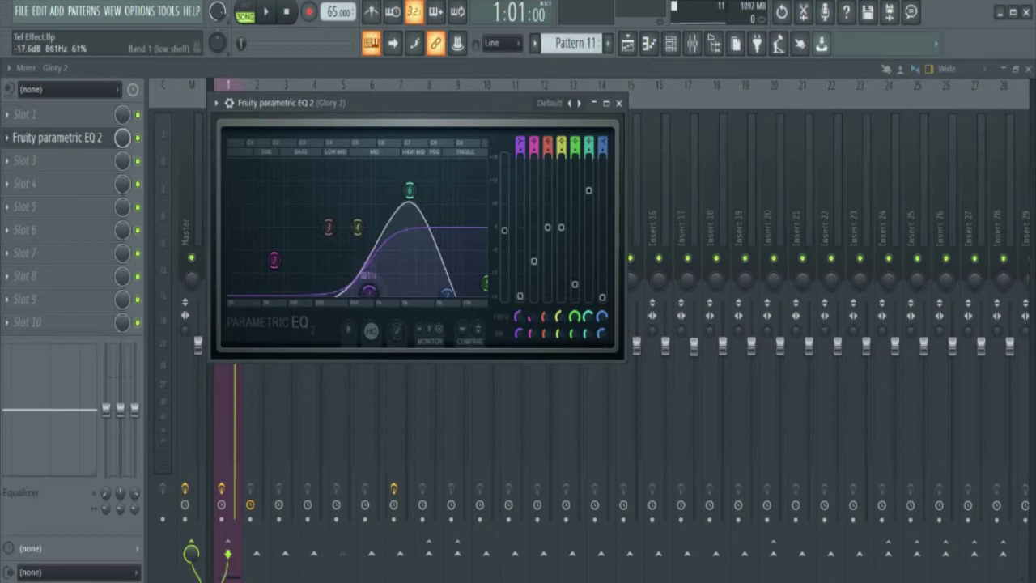
key(space)
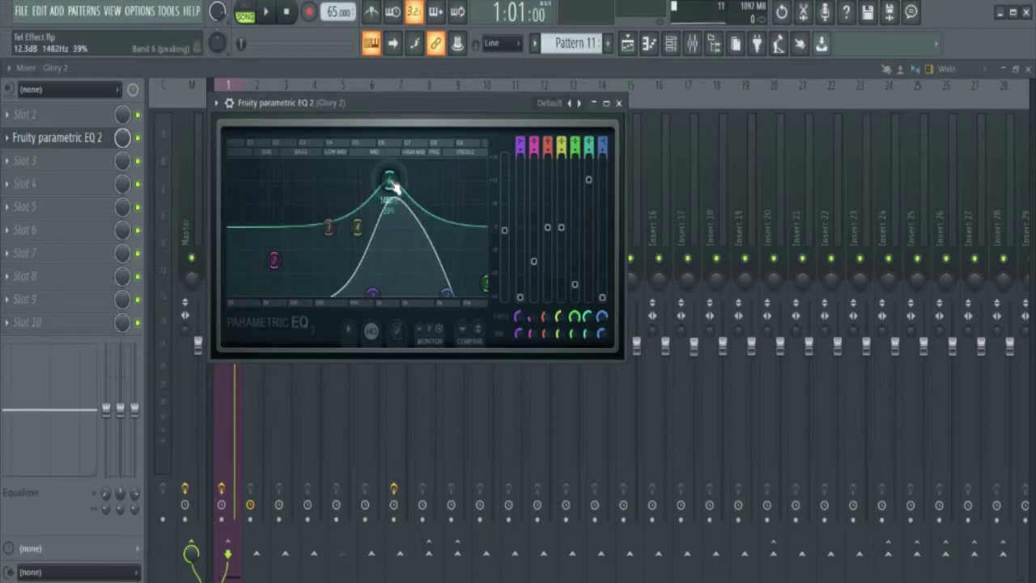
During playback, raise band 6 to about 15.2 dB at 1474 Hz and move both shelves downward in frequency, band 1 to about 532 Hz.
key(space)
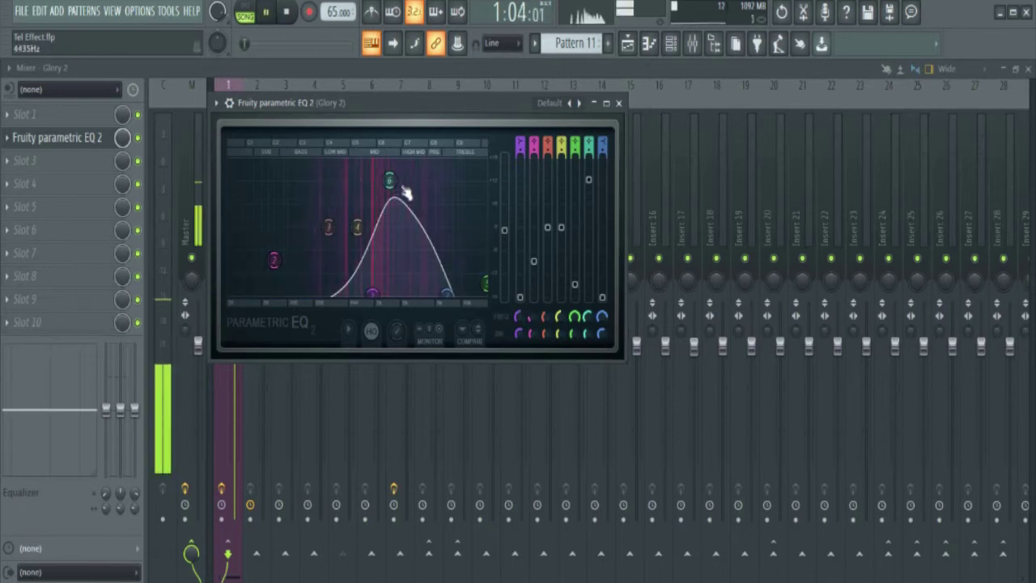
mouse_move(391, 181)
mouse_down()
mouse_move(427, 178)
mouse_move(381, 174)
mouse_move(393, 188)
mouse_move(384, 167)
mouse_up()
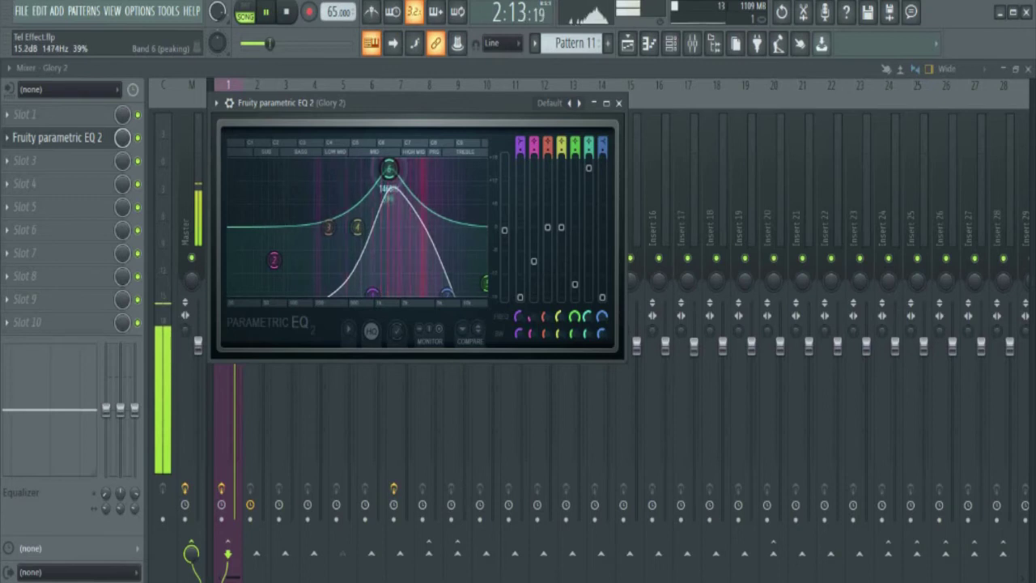
drag(448, 294, 438, 297)
drag(371, 295, 350, 293)
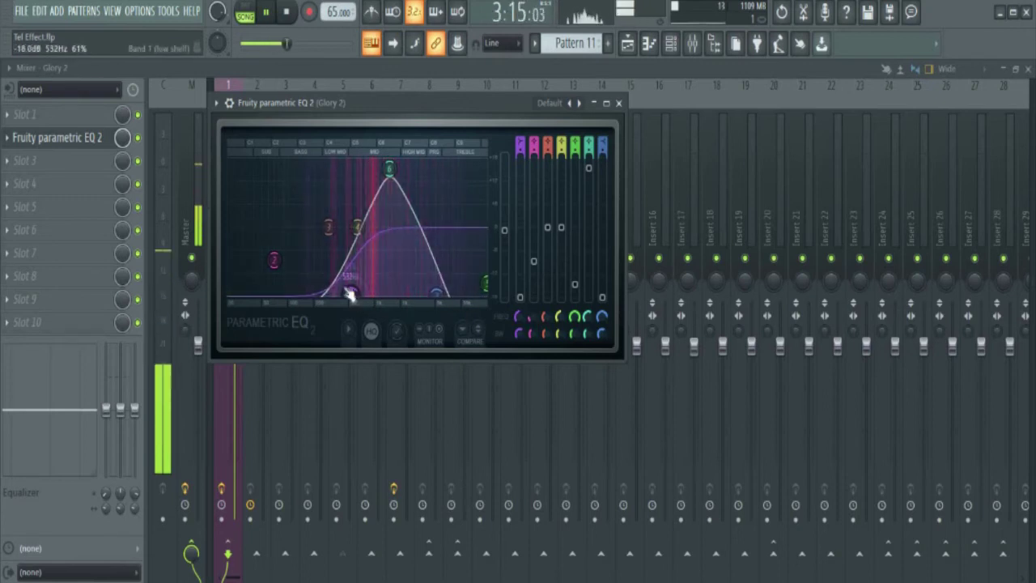
Lower band 2 further in the bass, and reduce the band 6 boost and shift it into the high mids with the EQ enabled.
drag(273, 260, 292, 282)
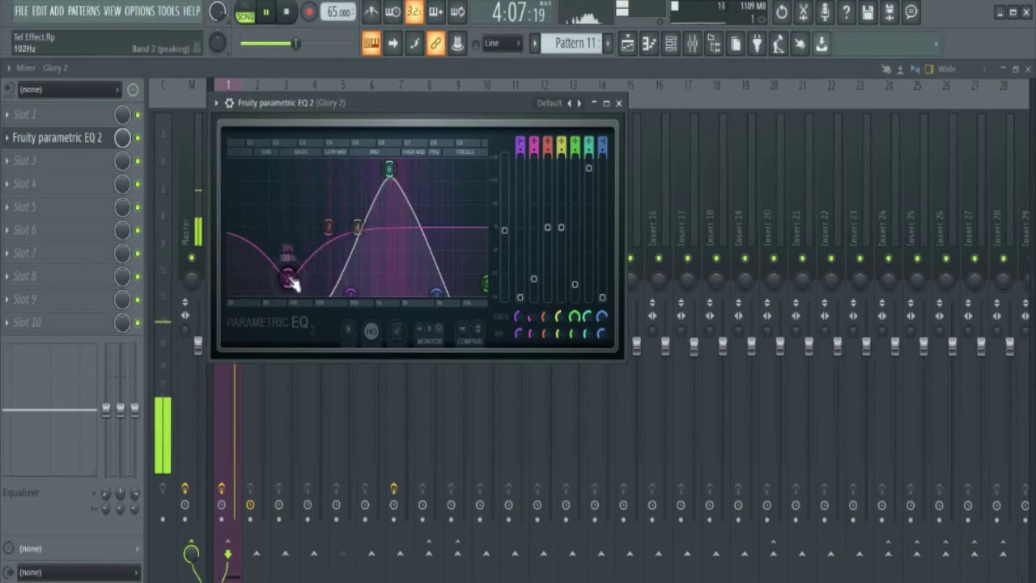
mouse_move(393, 175)
mouse_down()
mouse_move(379, 158)
mouse_move(389, 202)
mouse_move(395, 191)
mouse_up()
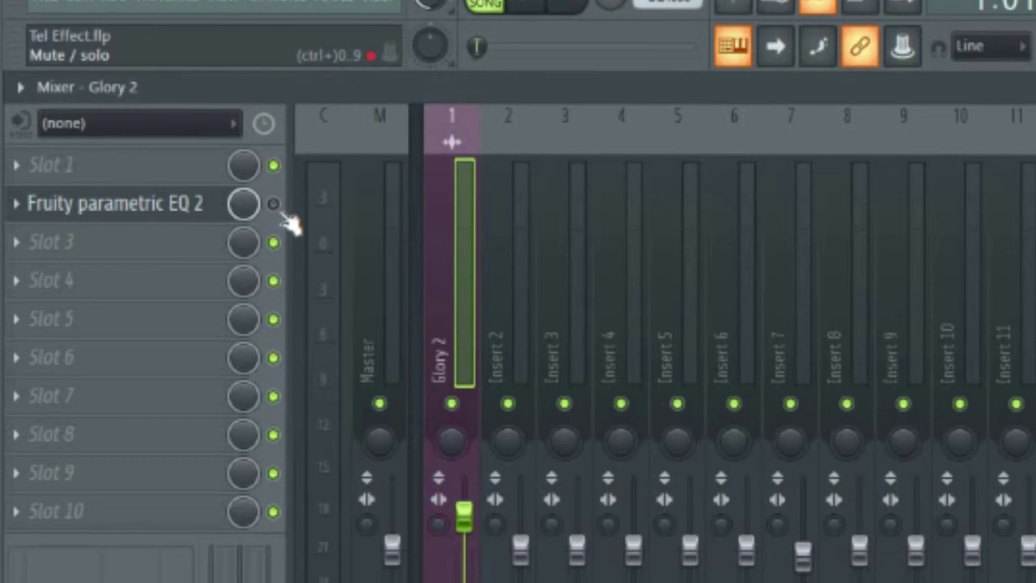
click(275, 207)
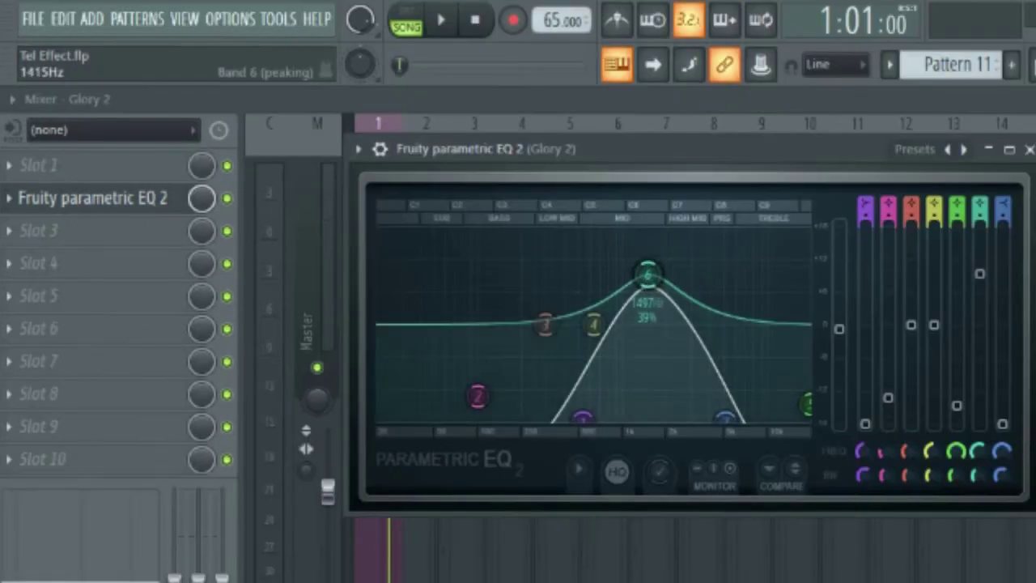
drag(647, 275, 680, 277)
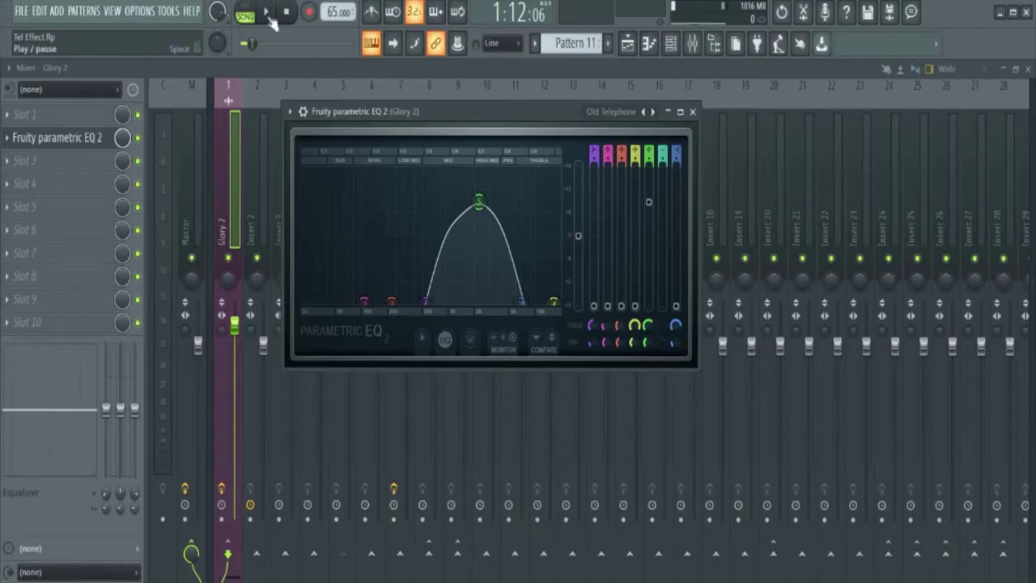
Play the song through the Old Telephone preset for comparison and stop playback.
click(267, 13)
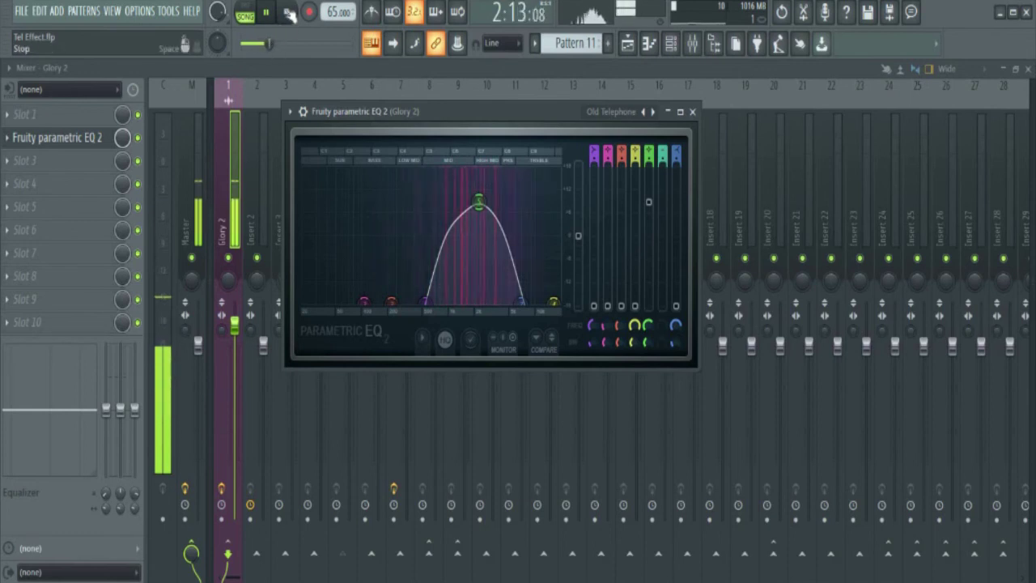
click(288, 13)
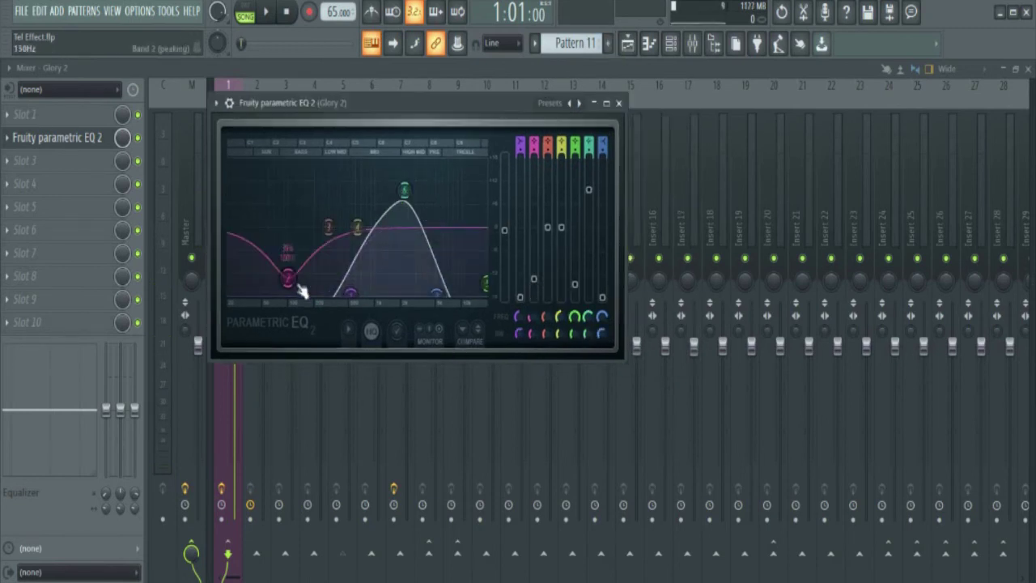
Pull bands 2, 3 and 4 down in the low range and shift the band 6 peak to a lower mid frequency.
drag(292, 275, 286, 290)
drag(329, 227, 310, 279)
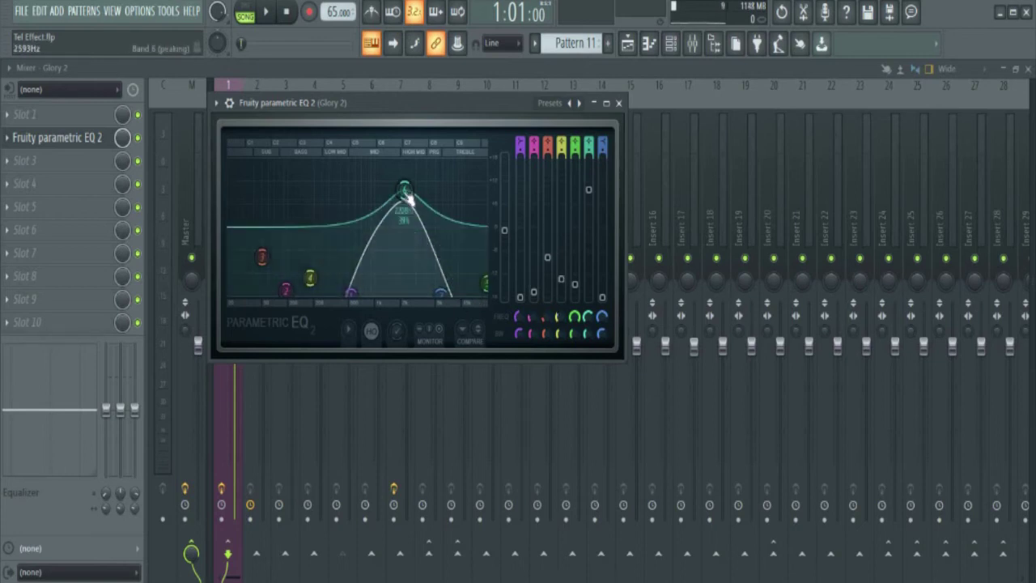
drag(404, 189, 376, 185)
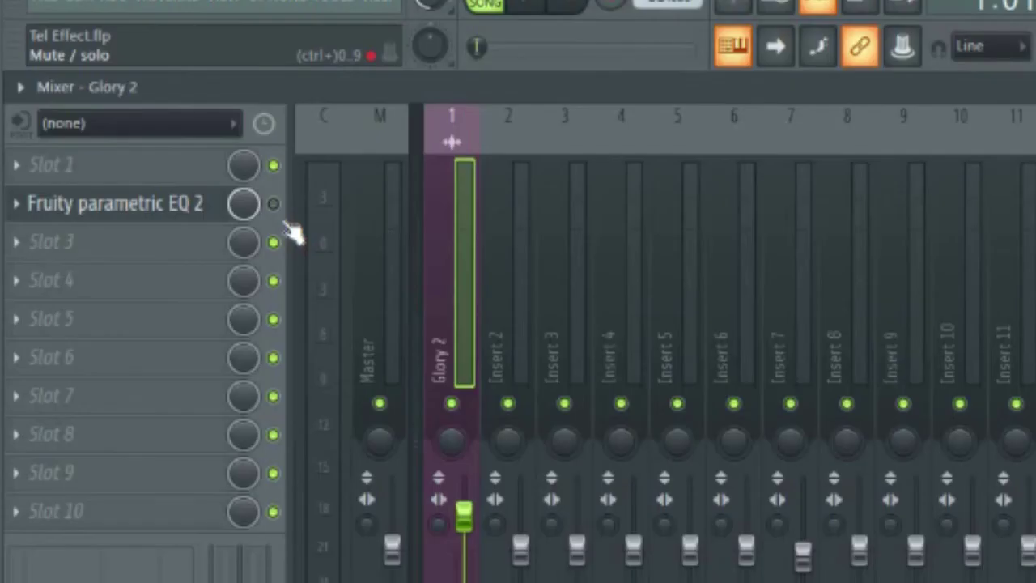
Play the song with the EQ bypassed and switch Fruity parametric EQ 2 on to compare the sound.
key(space)
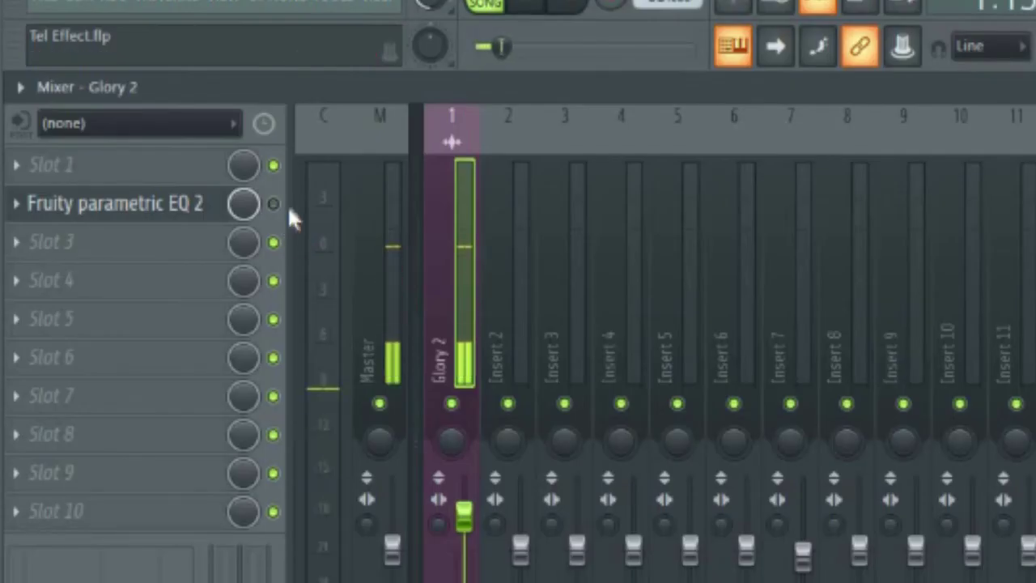
click(283, 206)
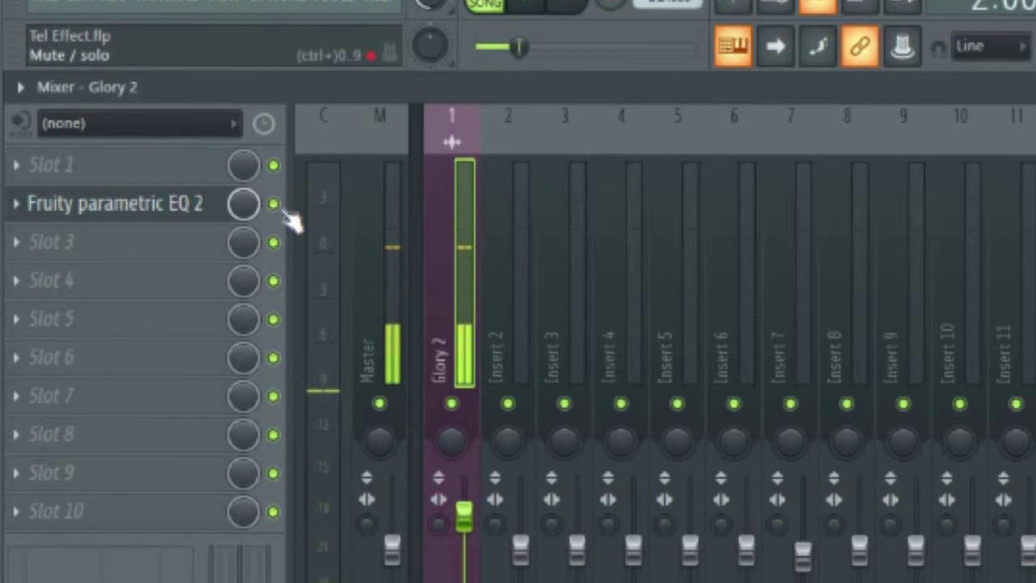